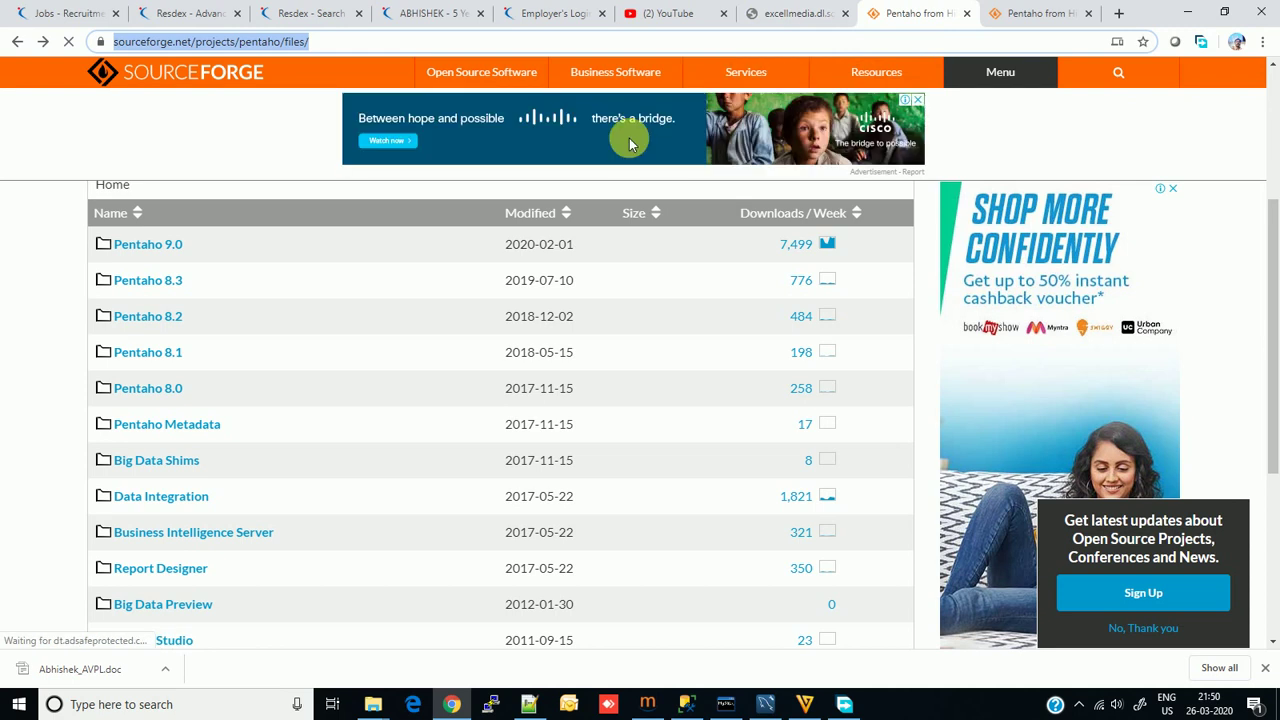
Return focus to the SourceForge Pentaho files page listing the release folders.
click(287, 136)
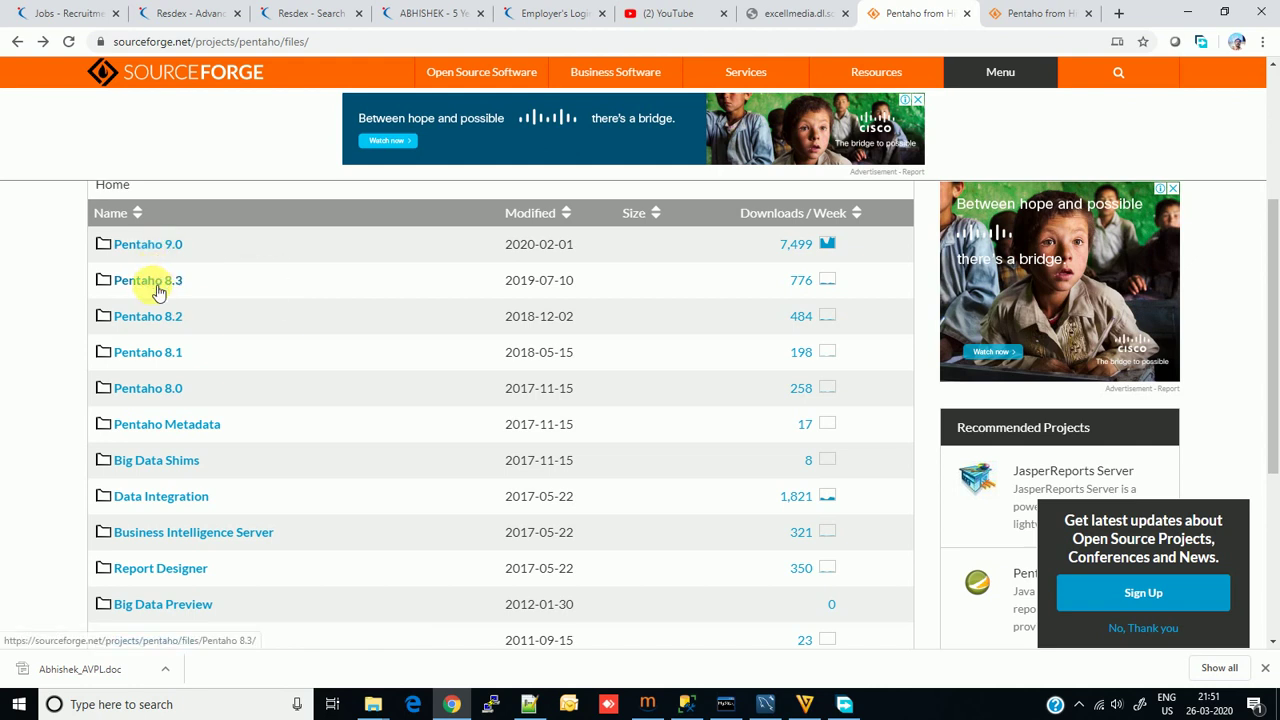
Open Pentaho 8.3 > client-tools and scroll through its twelve files, including pdi-ce-8.3.0.0-371.zip.
click(158, 291)
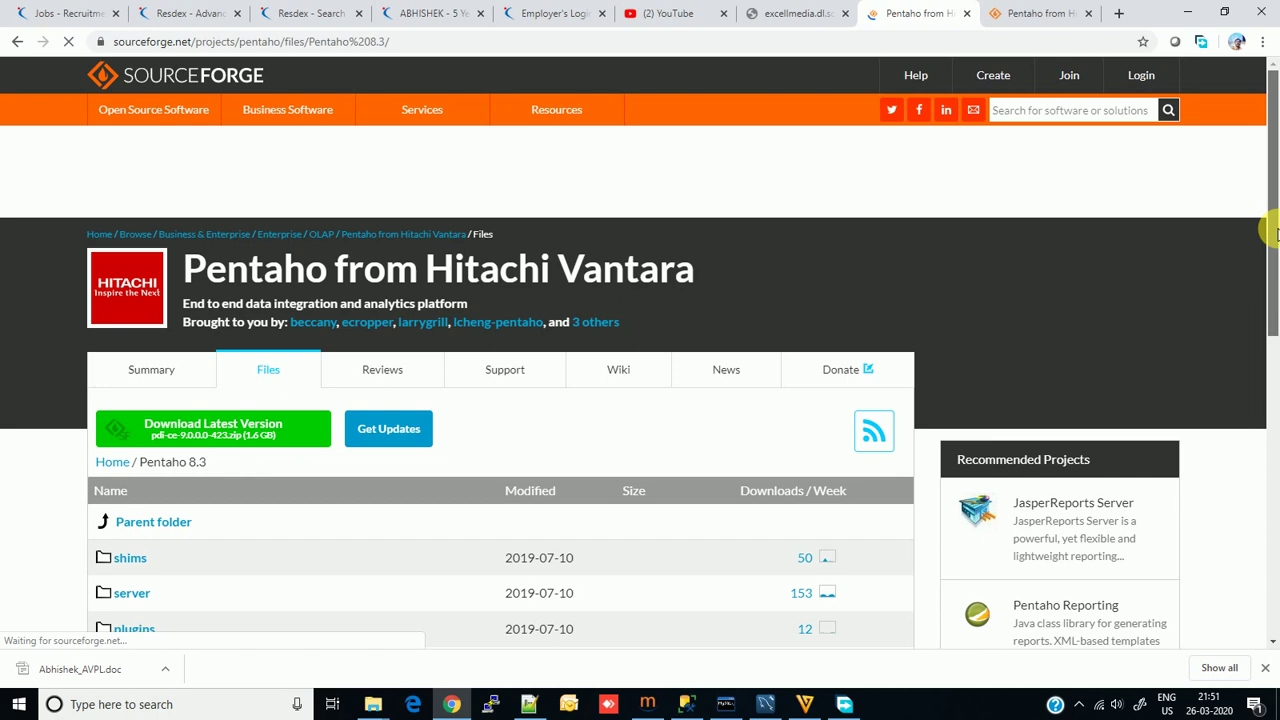
drag(1271, 206, 1272, 370)
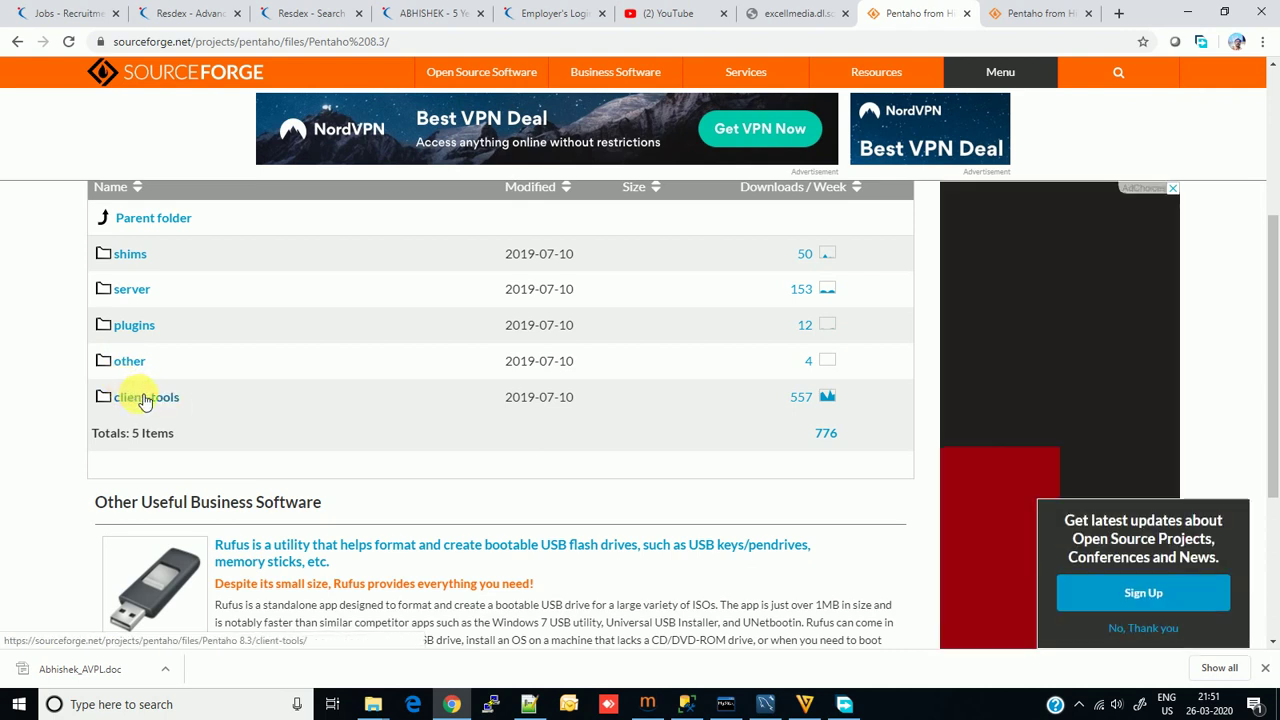
click(142, 398)
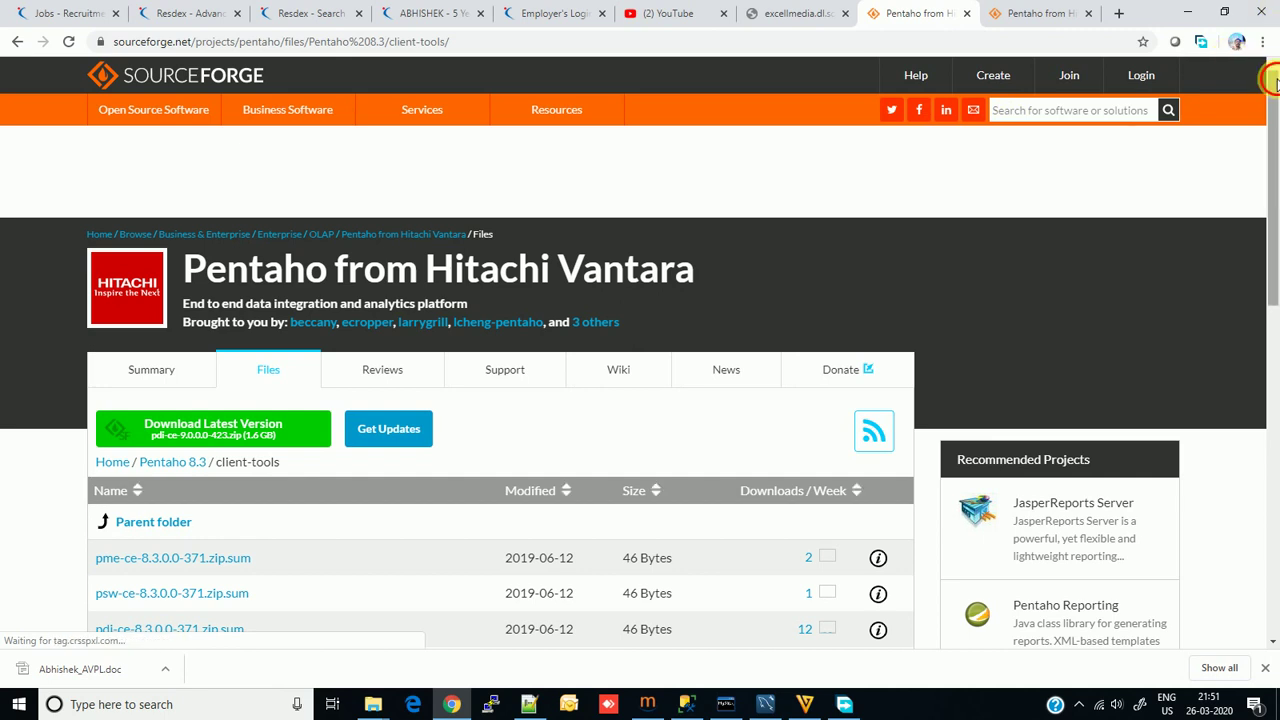
mouse_move(1272, 90)
mouse_down()
mouse_move(1274, 258)
mouse_move(1274, 237)
mouse_up()
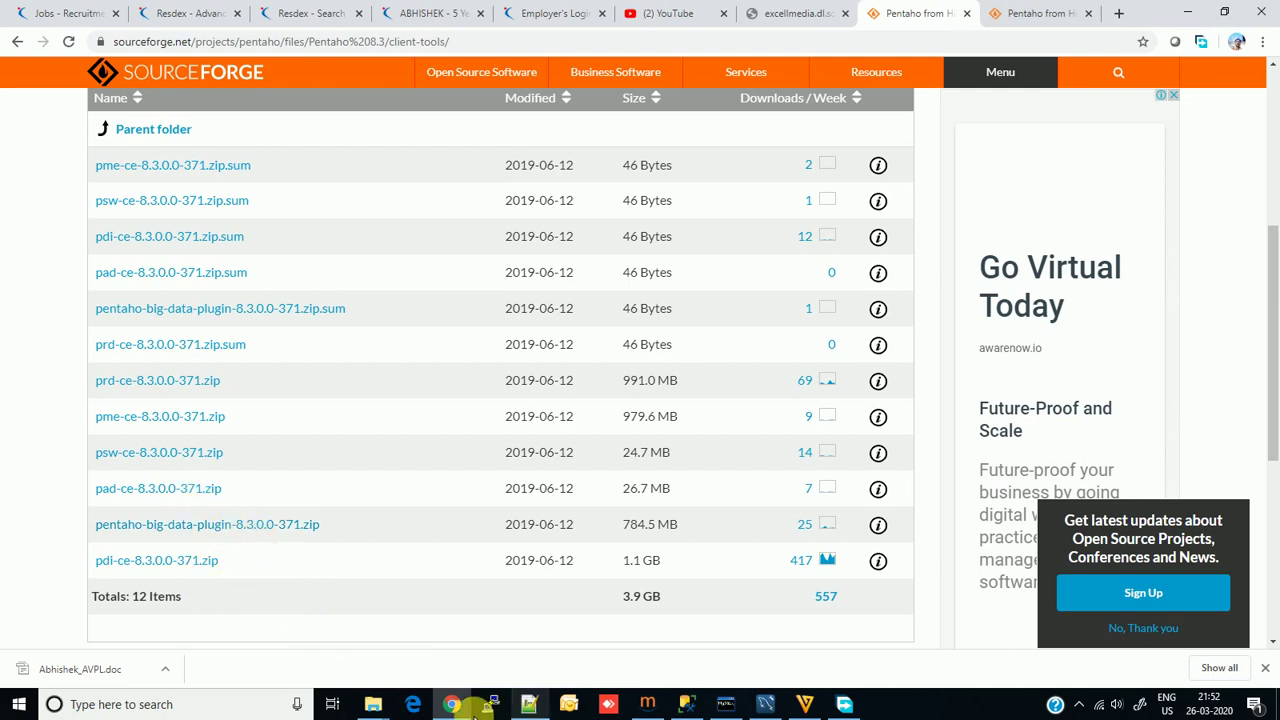
mouse_move(373, 704)
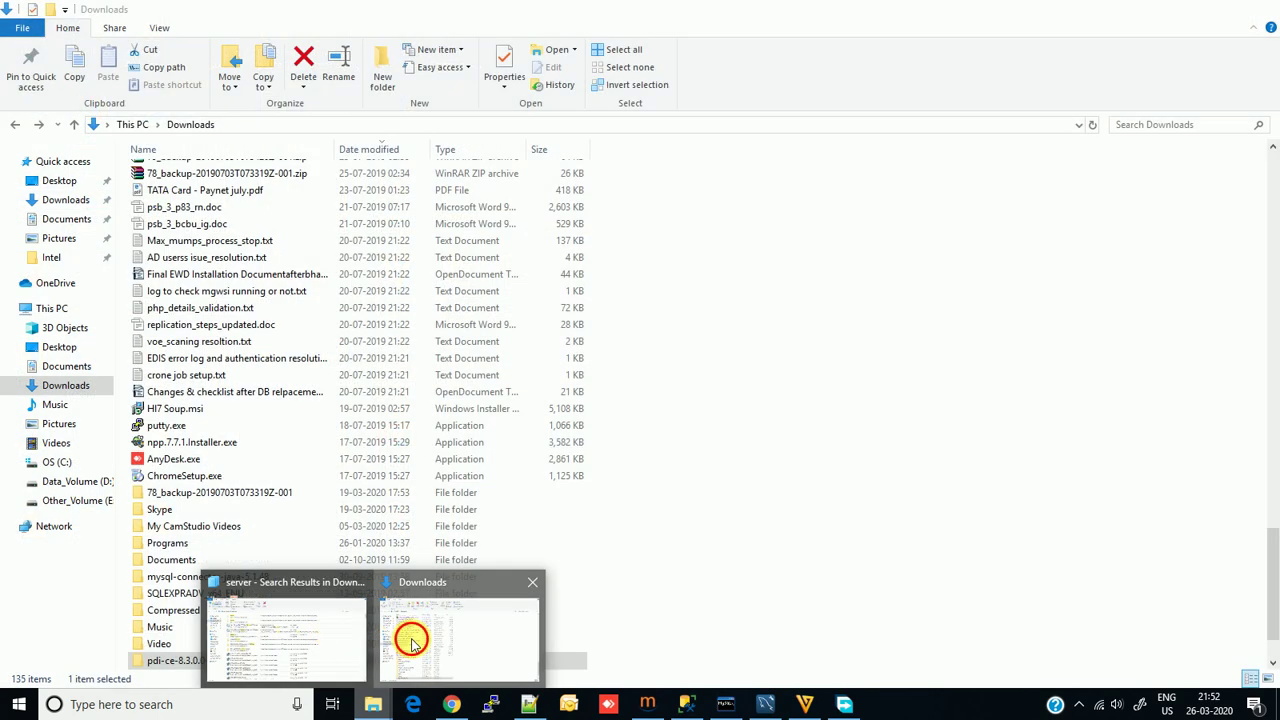
In the Downloads window, open pdi-ce-8.3.0-371 and then its data-integration folder.
click(405, 635)
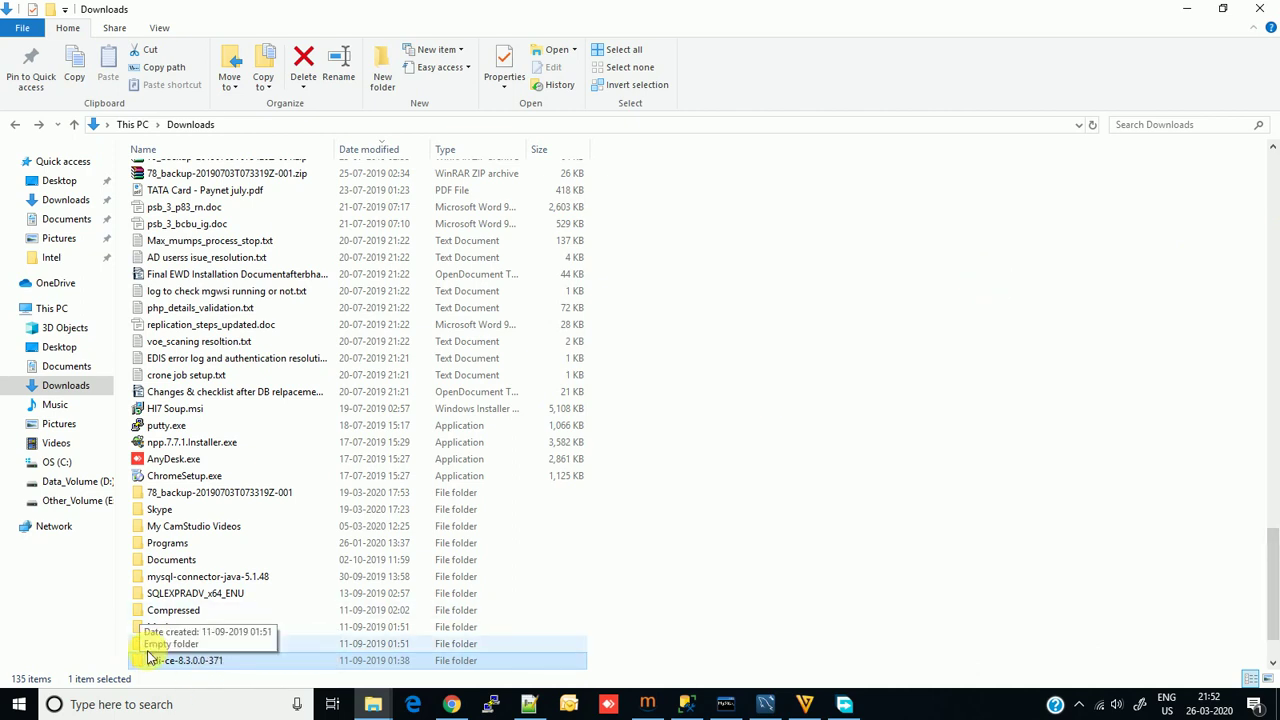
click(192, 663)
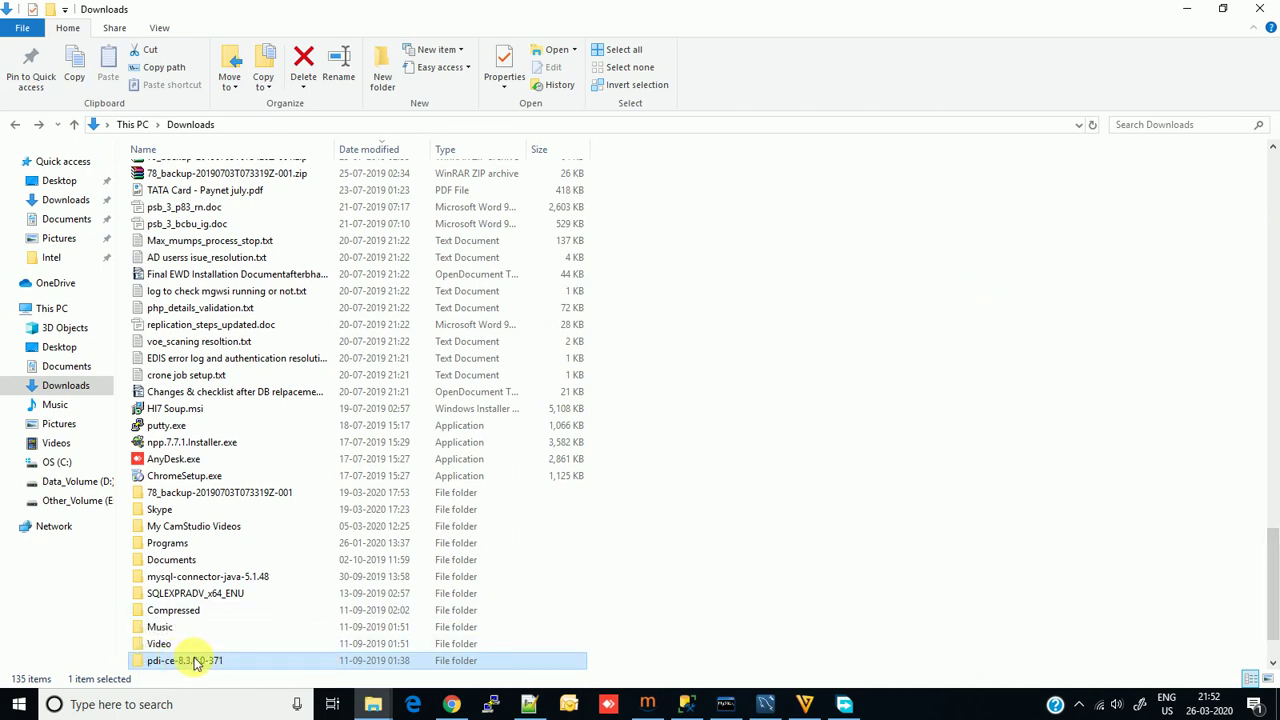
double_click(195, 663)
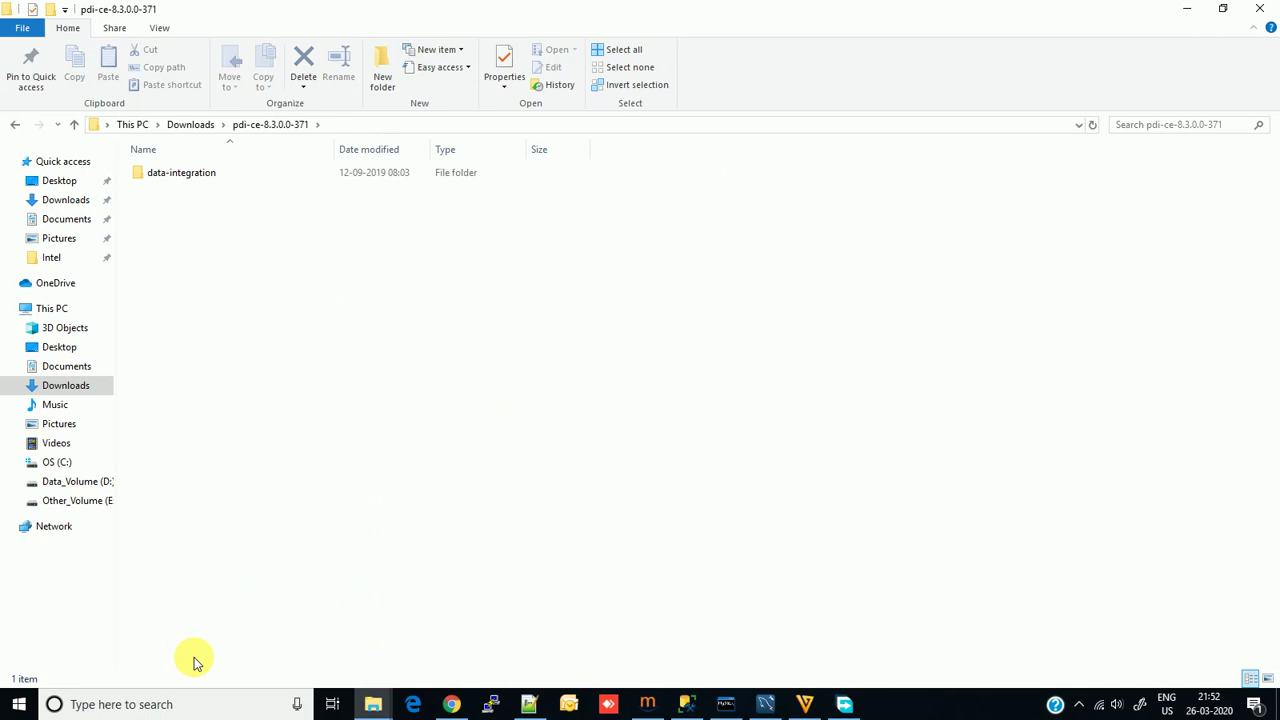
click(185, 179)
double_click(185, 179)
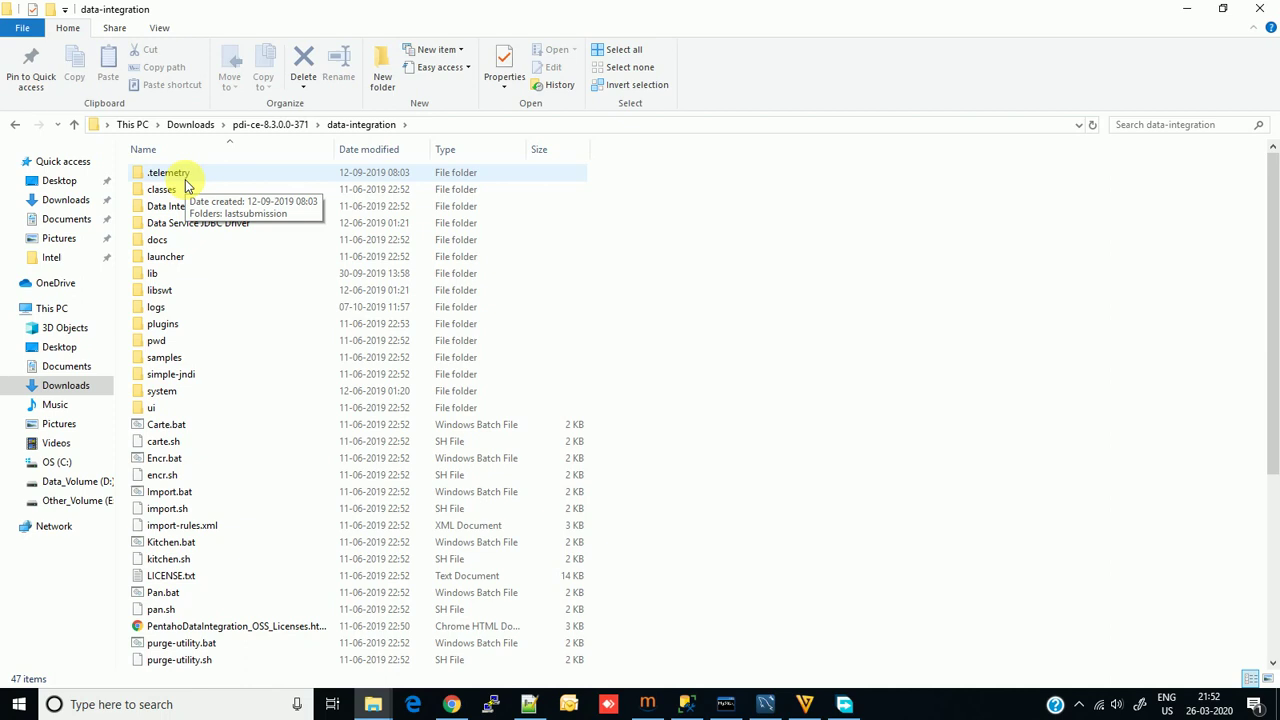
Move the file selection from Pan.bat down to Spoon.bat and run it.
click(190, 593)
key(Down)
key(Down)
key(Down)
key(Down)
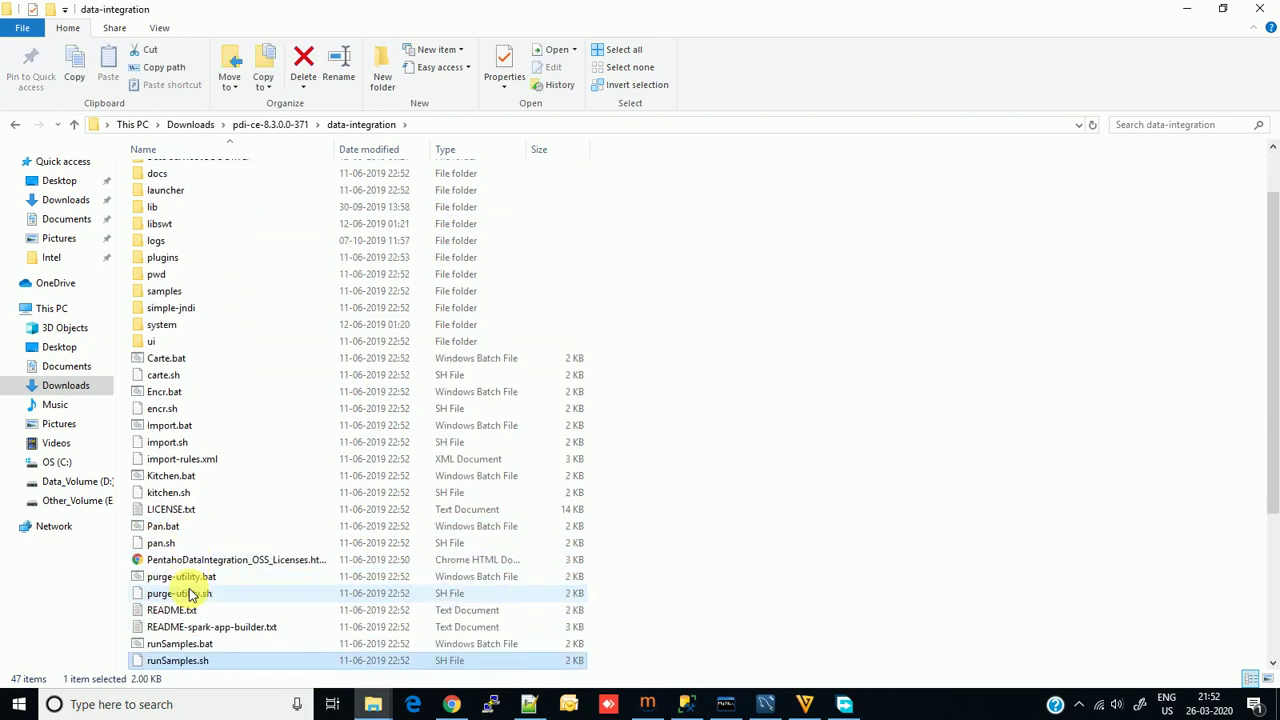
key(Down)
key(Down)
key(Down)
key(Up)
key(Up)
key(Up)
key(Up)
key(Down)
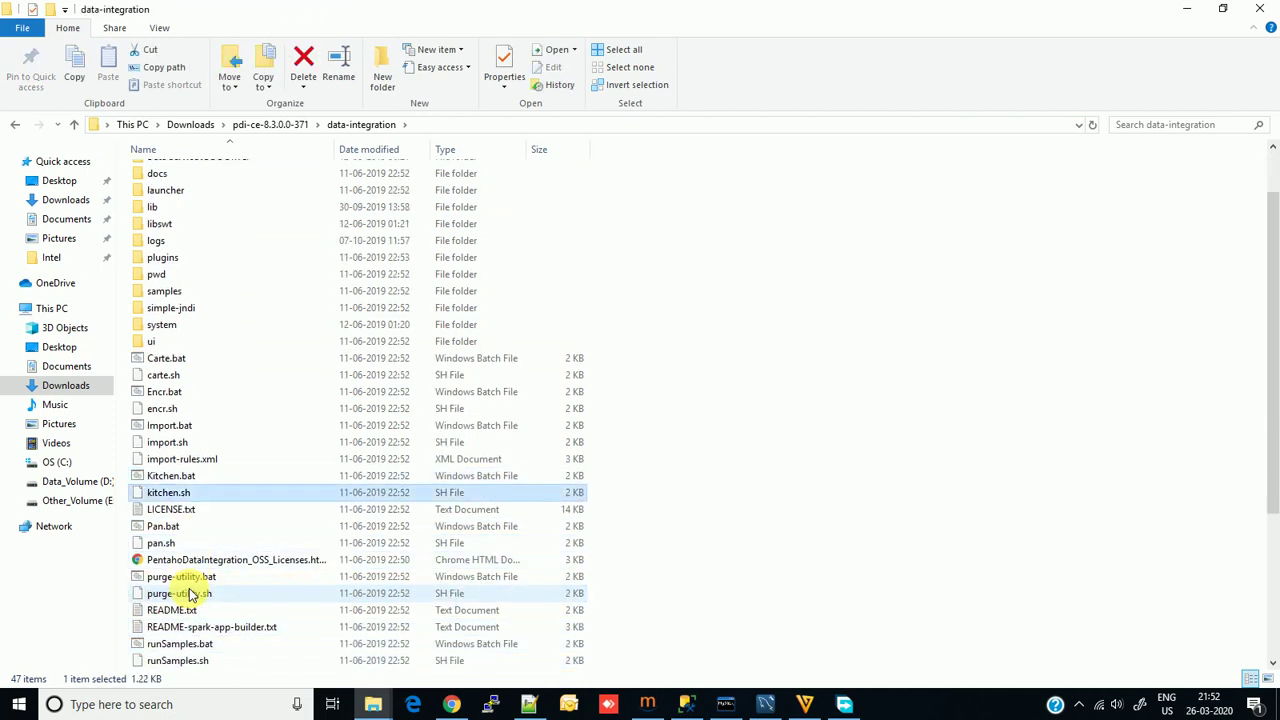
key(Down)
key(Down)
key(Down)
key(Down)
key(Down)
key(Down)
key(Up)
key(Up)
key(Up)
key(Up)
key(Up)
key(Up)
key(Up)
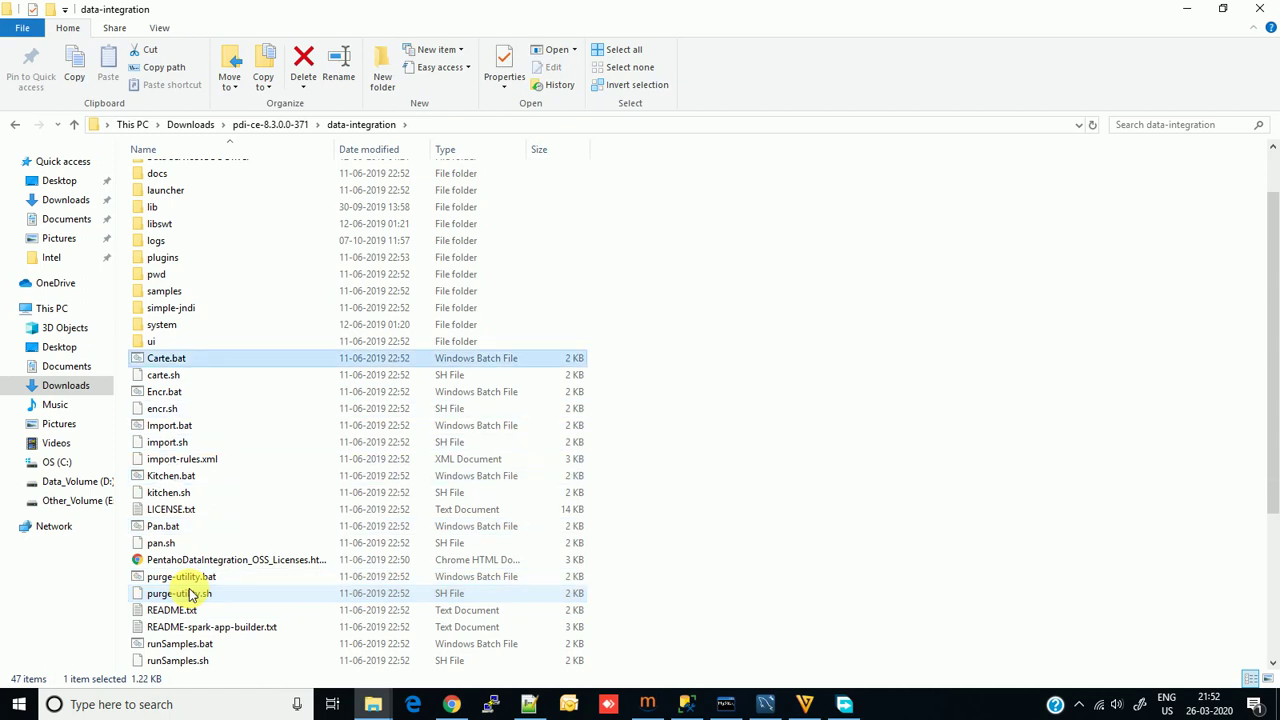
key(Up)
key(Up)
key(Up)
key(Up)
key(Up)
key(Up)
key(Down)
key(Down)
key(Down)
key(Down)
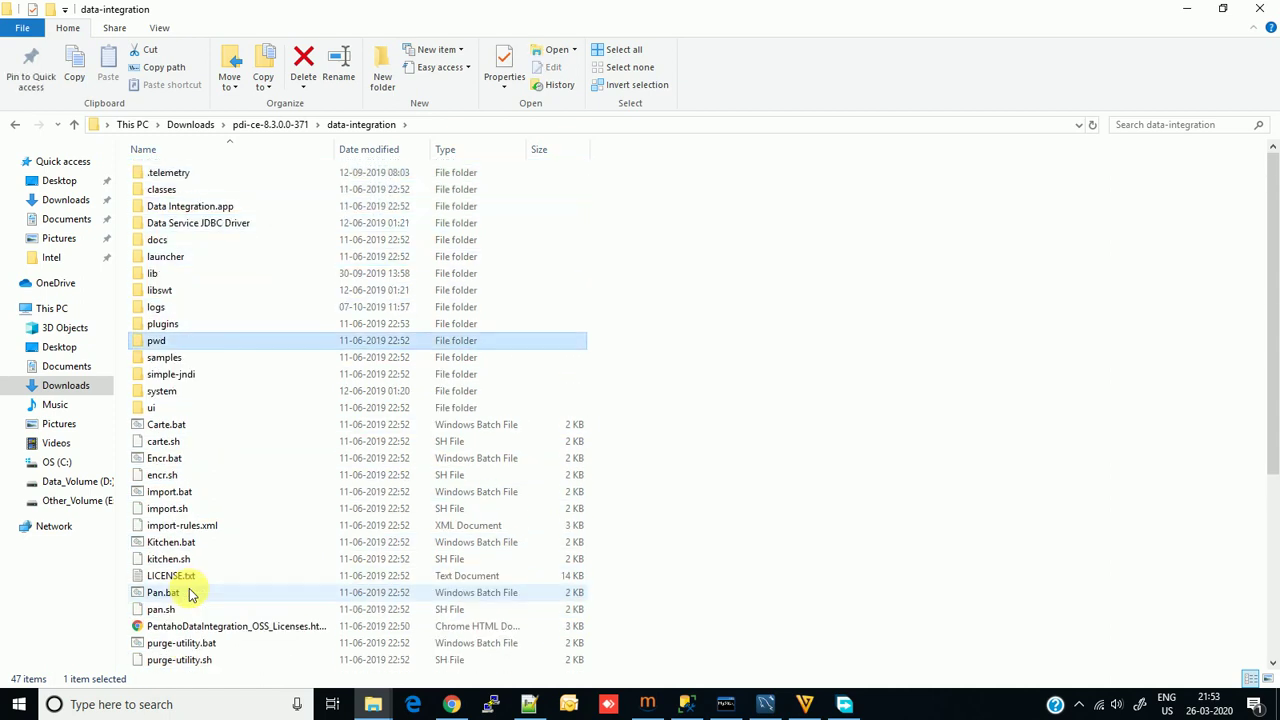
key(Down)
key(Down)
key(Down)
key(Down)
key(Down)
key(Down)
key(Down)
key(Down)
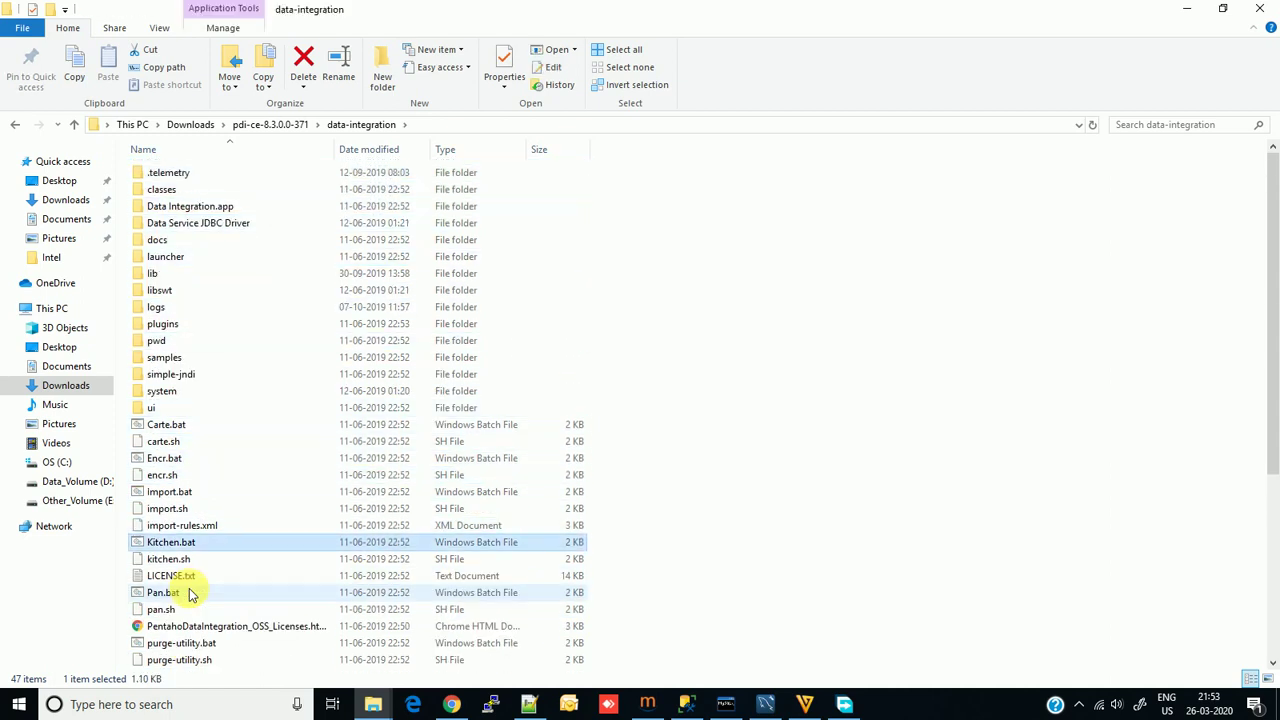
key(Down)
key(Down)
key(Down)
key(Down)
key(Down)
key(Down)
key(Down)
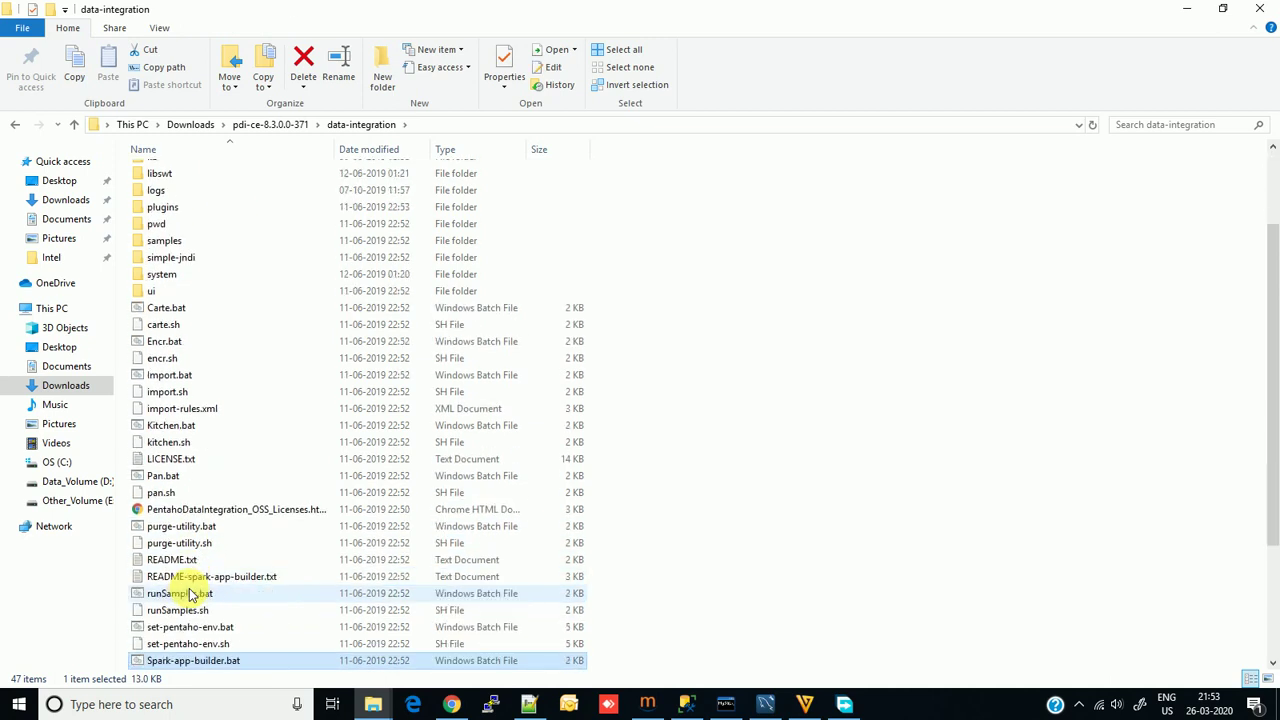
key(Down)
key(Down)
key(Down)
key(Down)
key(Down)
key(Up)
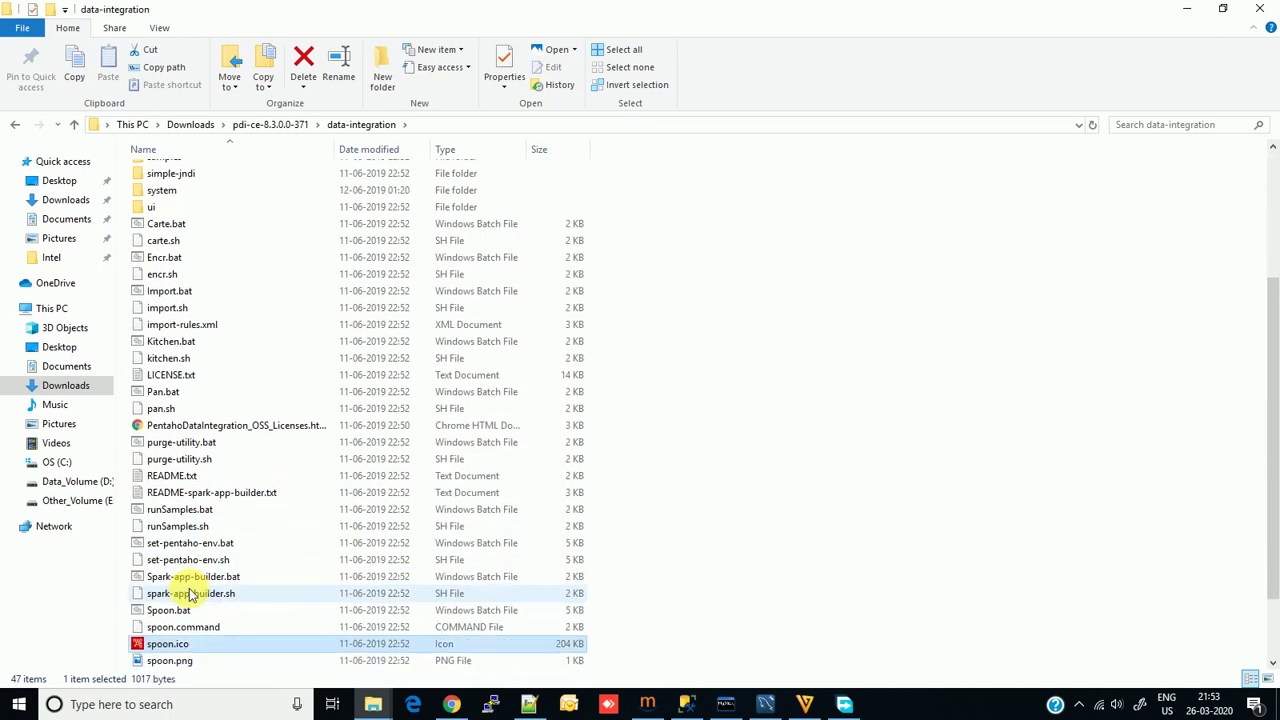
key(Up)
key(Up)
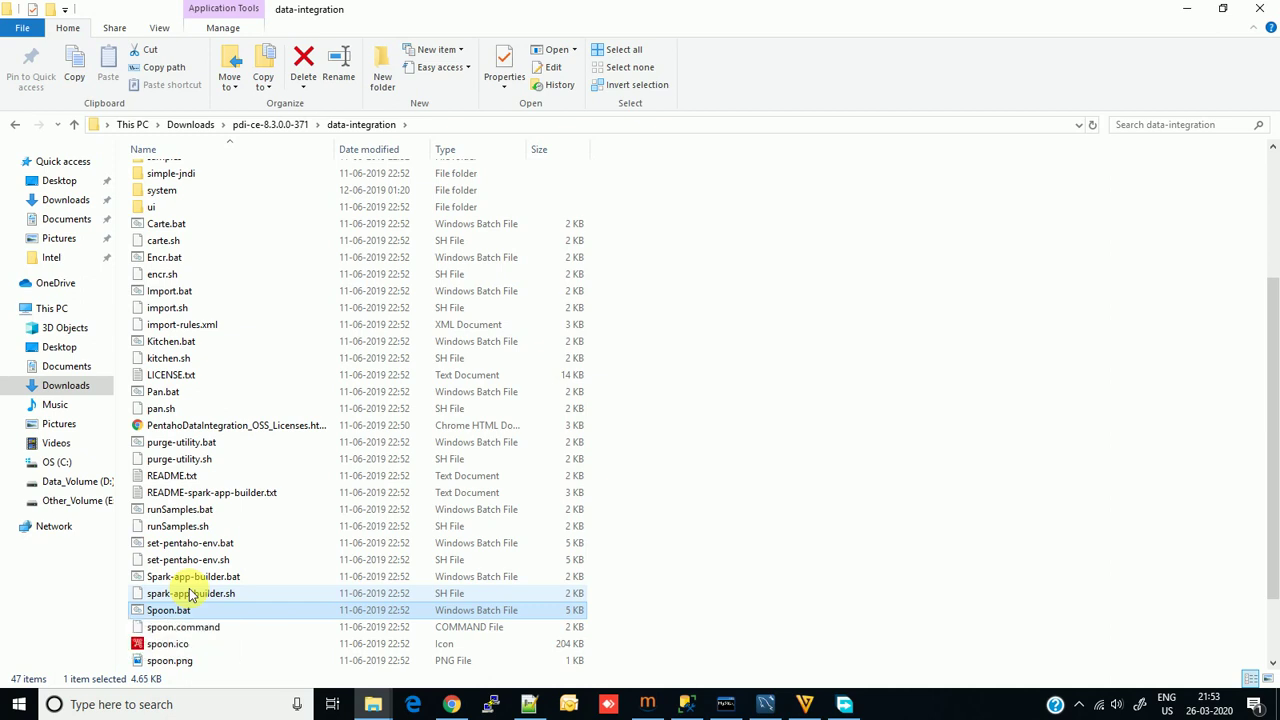
key(Return)
Dismiss the tray popup and allow Java through the Windows Security firewall alert.
click(1079, 704)
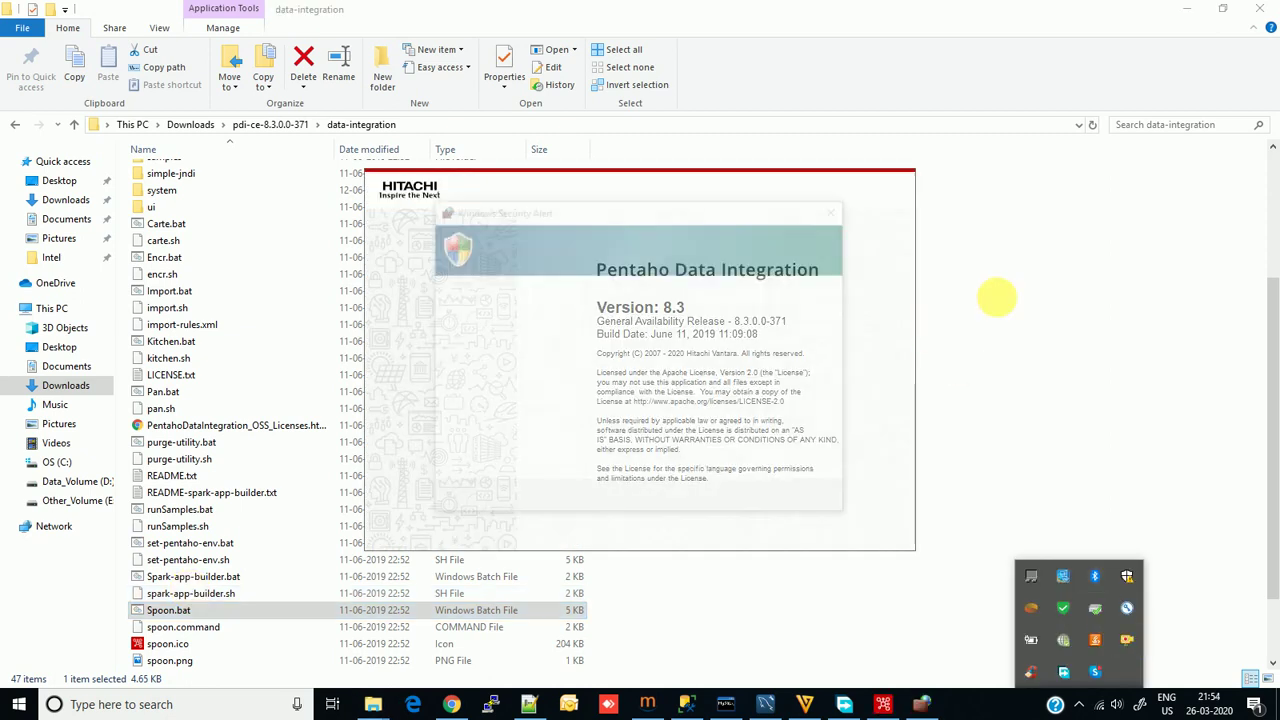
click(1000, 297)
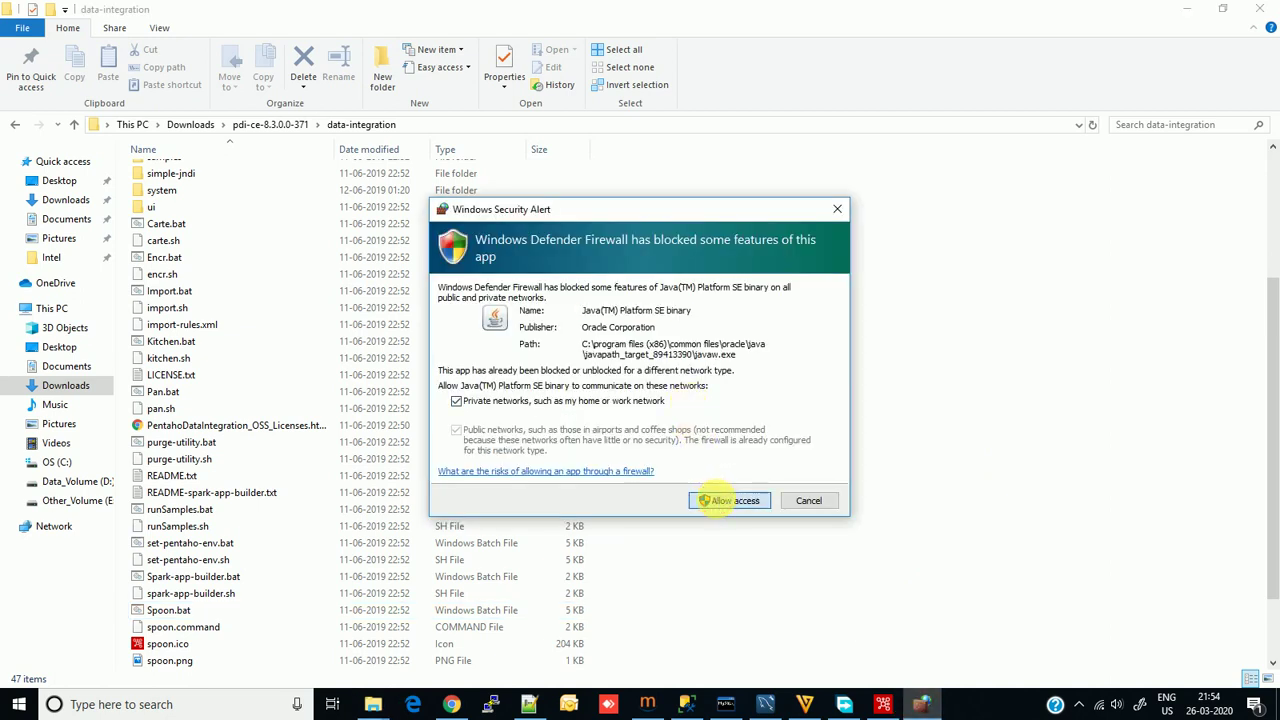
click(725, 502)
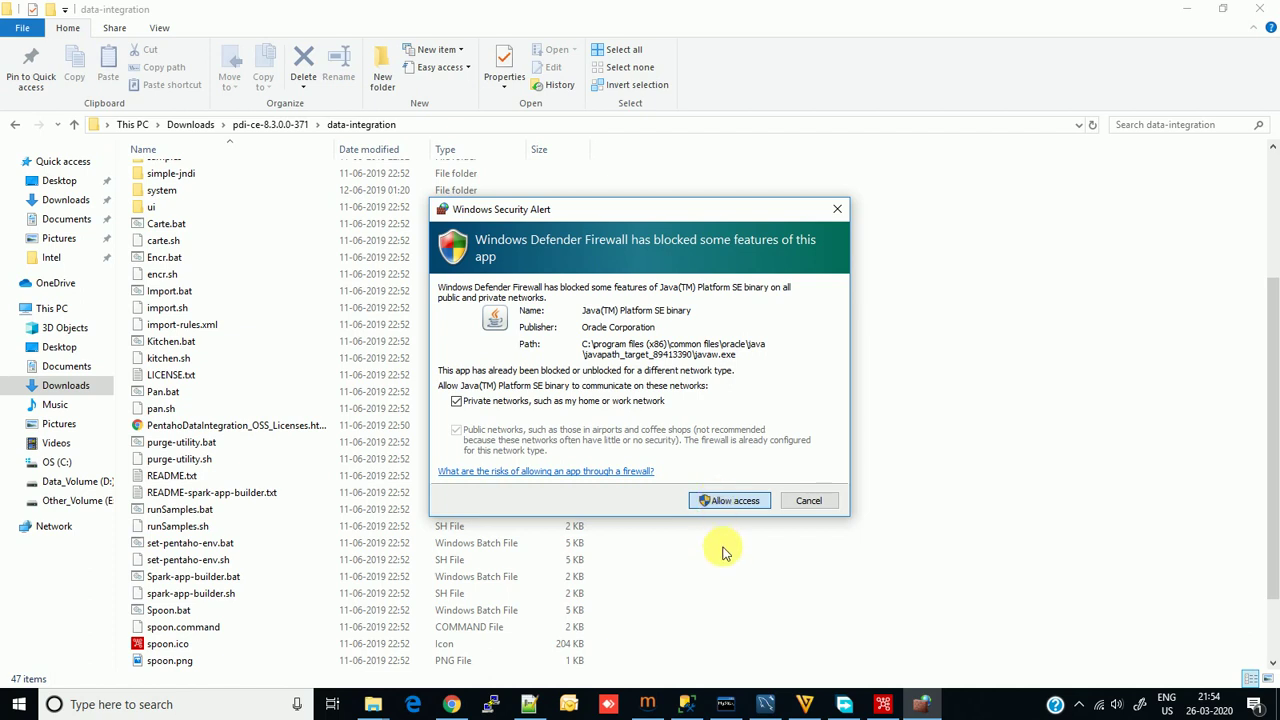
click(727, 504)
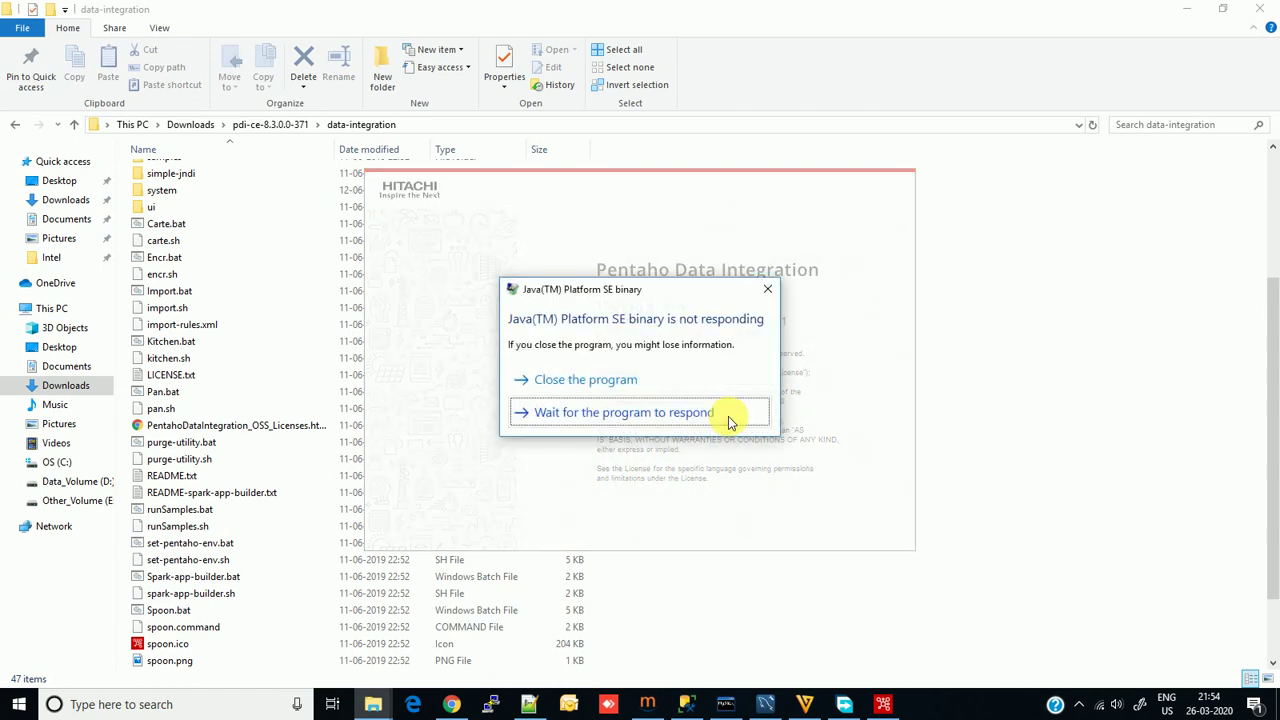
Choose to wait for the unresponsive Java program so Spoon finishes loading.
click(728, 416)
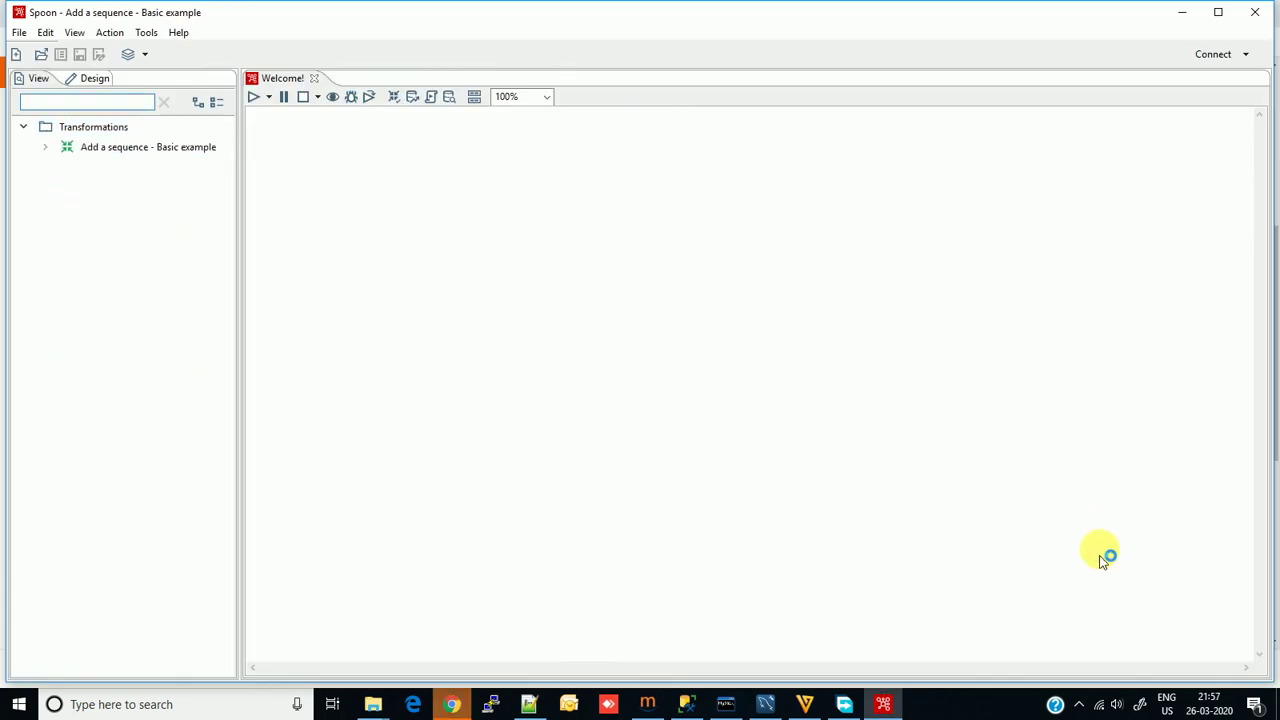
View the Add a sequence - Basic example transformation, check Explorer, and cancel an Open file dialog.
click(1079, 704)
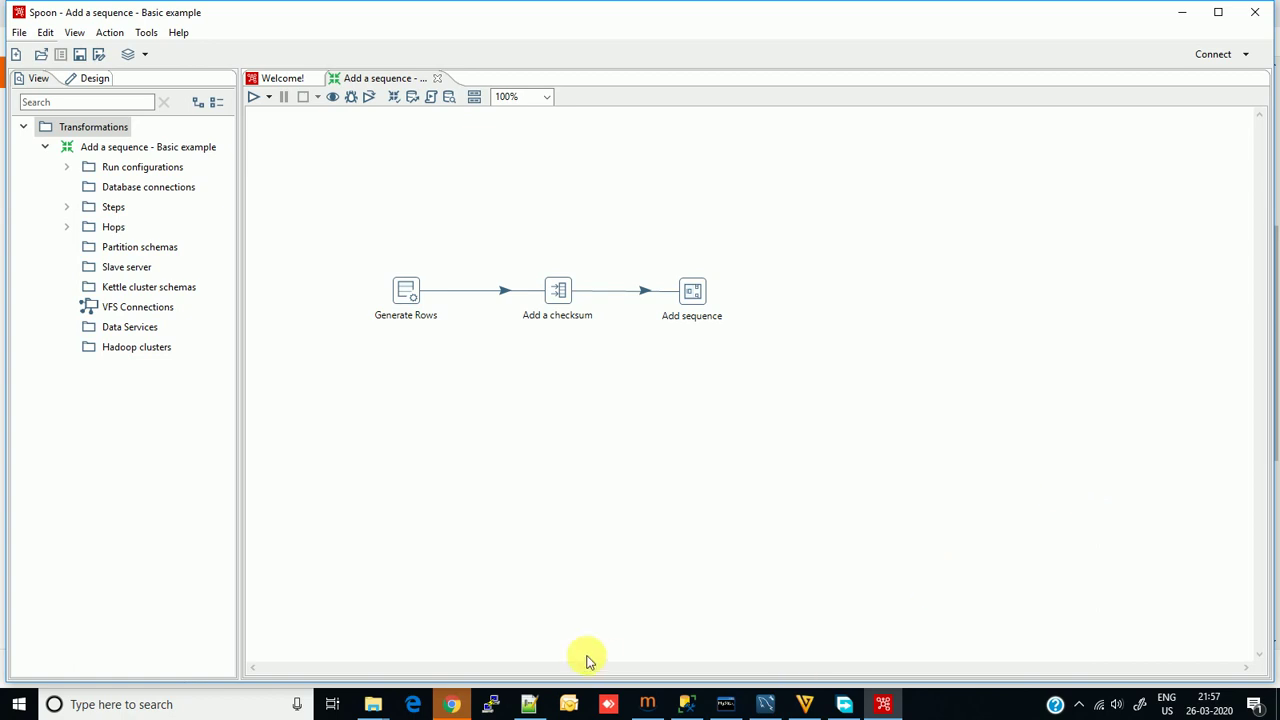
mouse_move(372, 704)
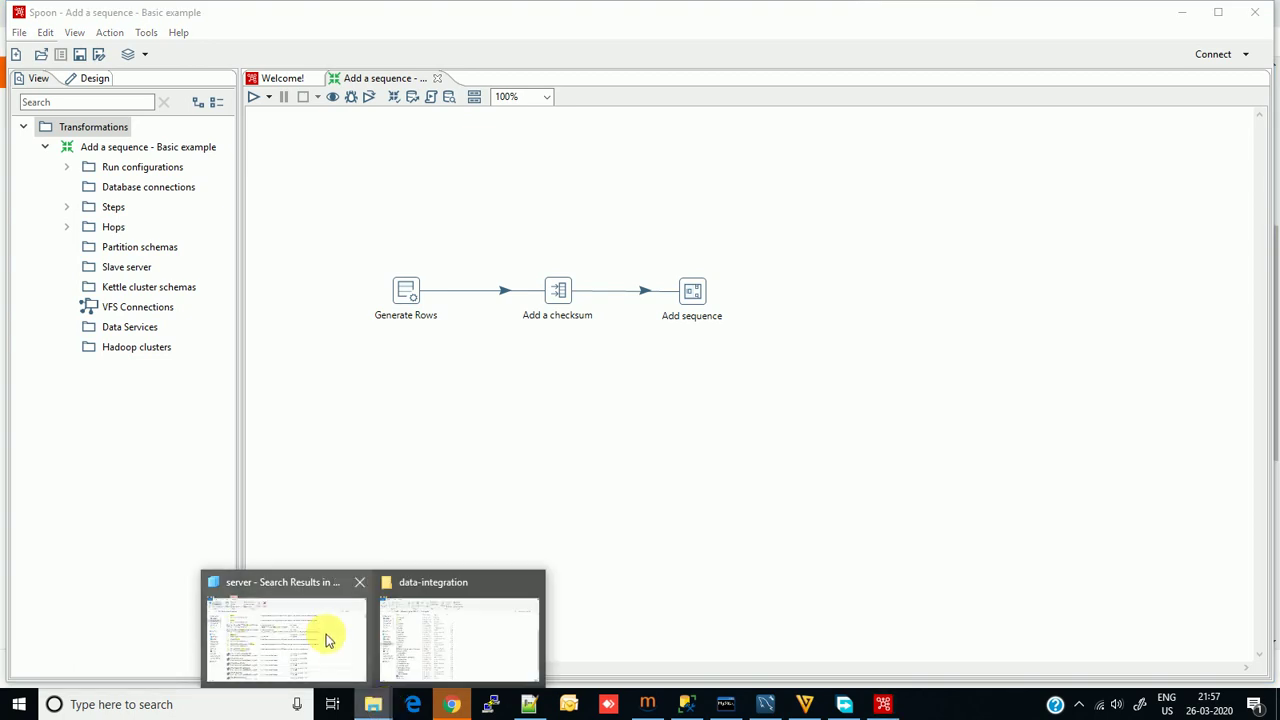
click(368, 640)
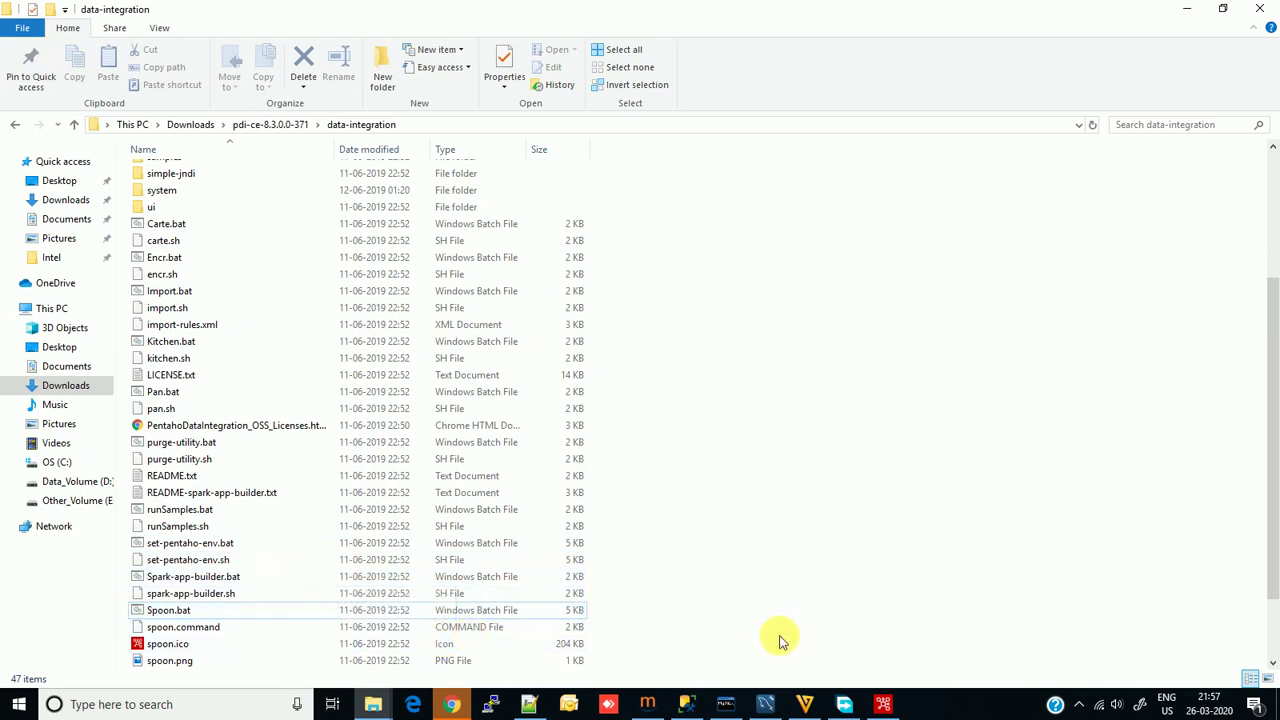
mouse_move(883, 704)
click(880, 582)
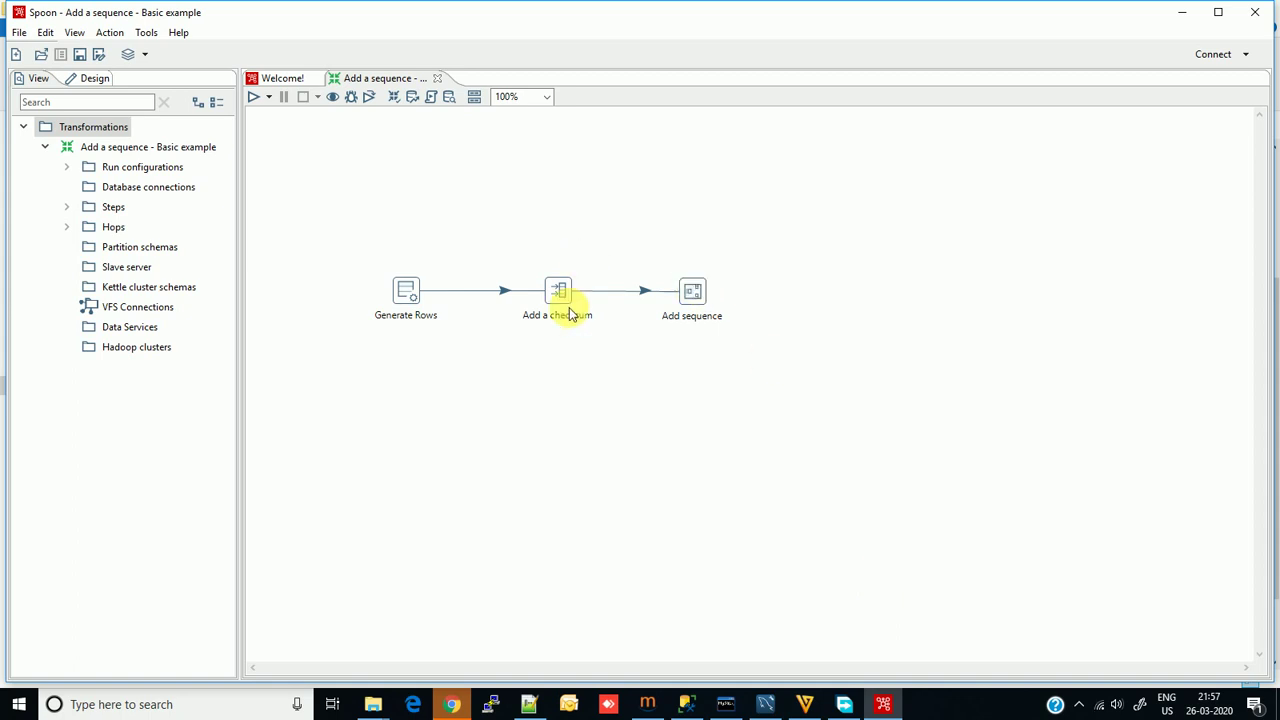
click(38, 56)
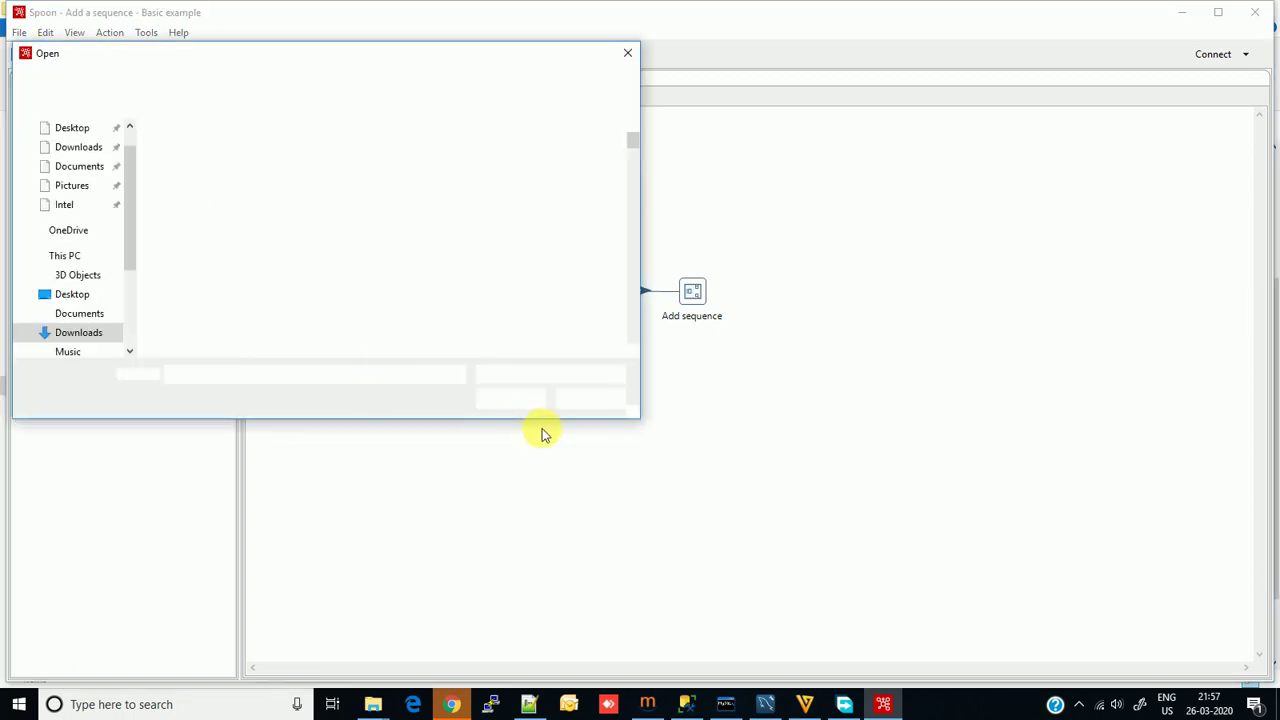
click(588, 402)
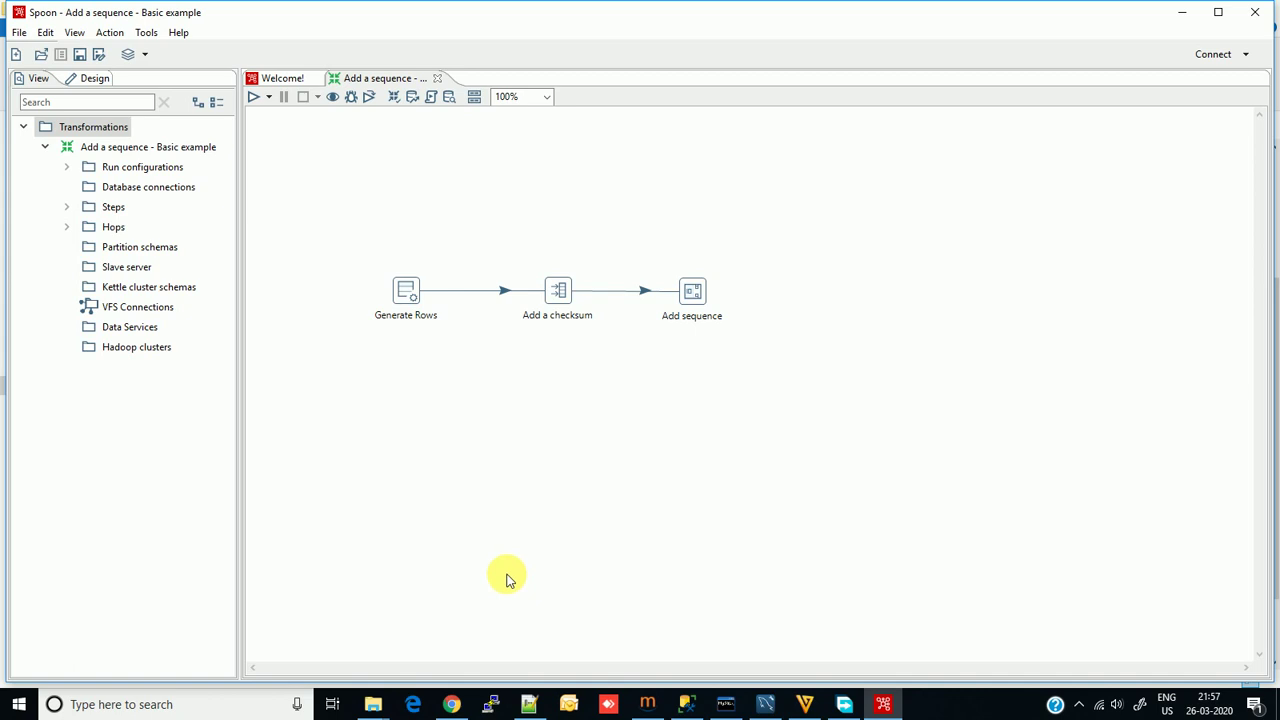
In Chrome's Pentaho 8.0 server folder tab, download pentaho-server-ce-8.0.0.0-28.zip.
click(455, 702)
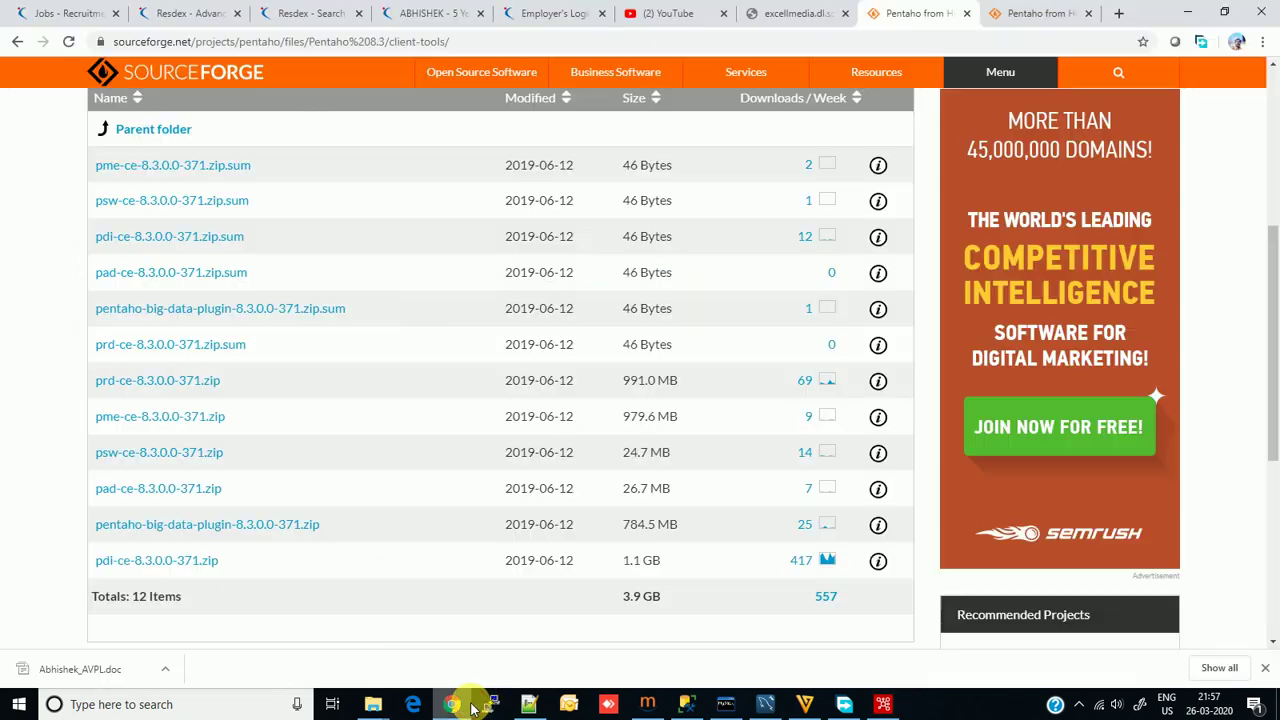
click(1045, 13)
mouse_move(615, 72)
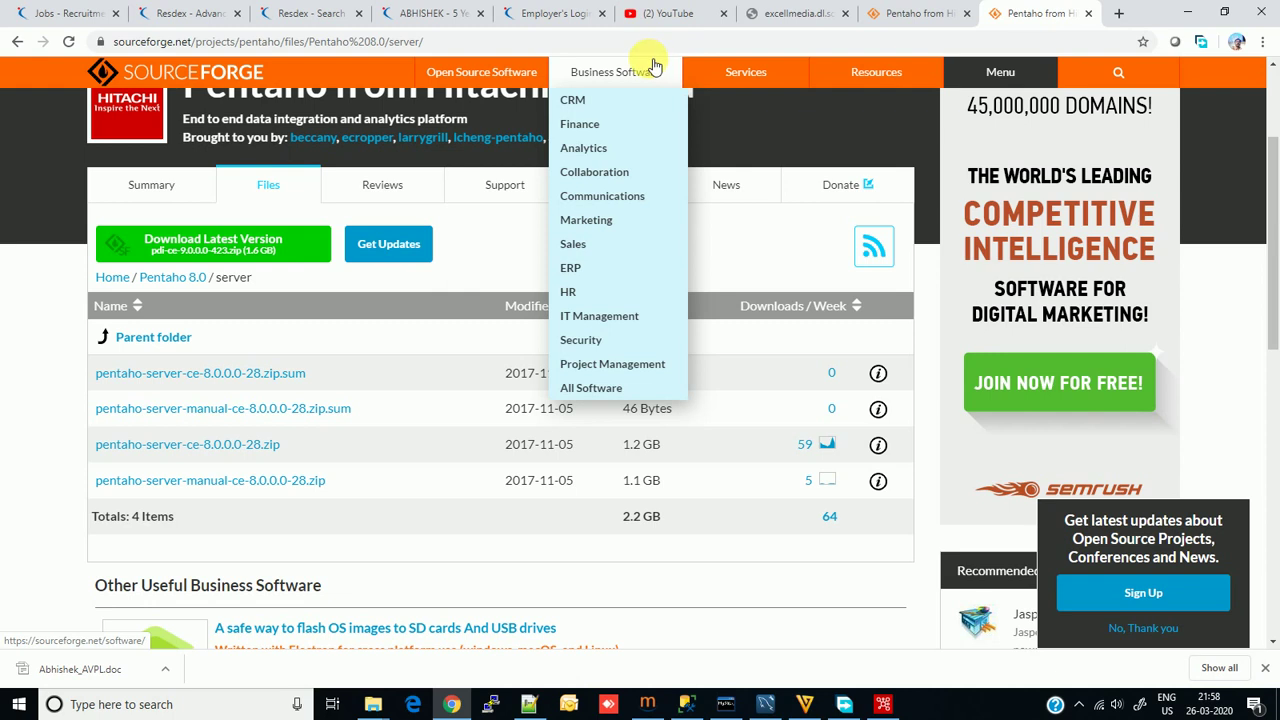
click(608, 45)
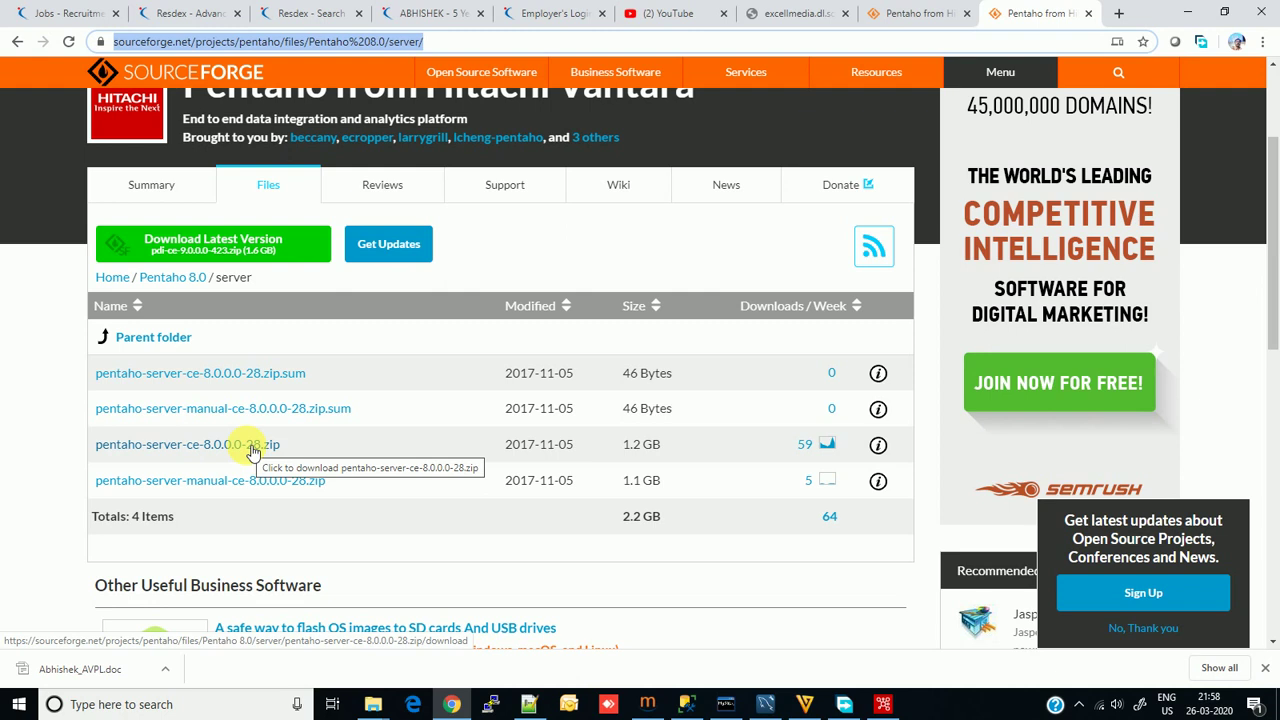
click(252, 452)
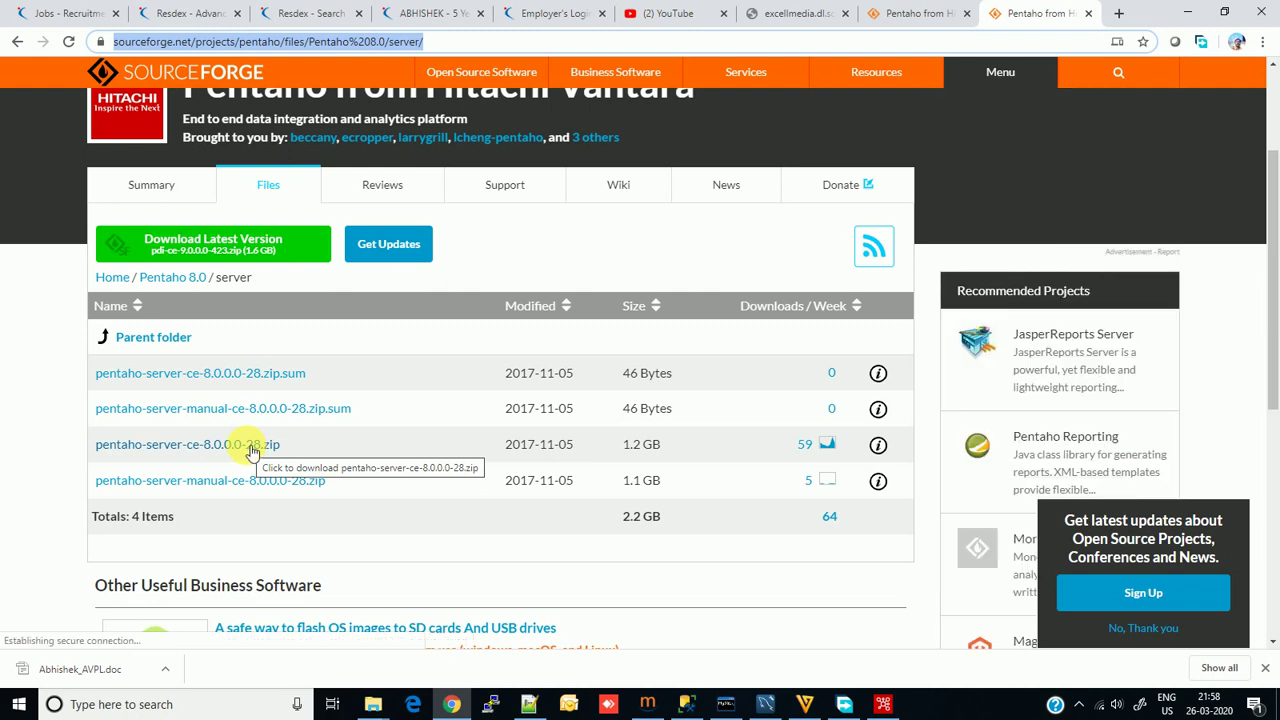